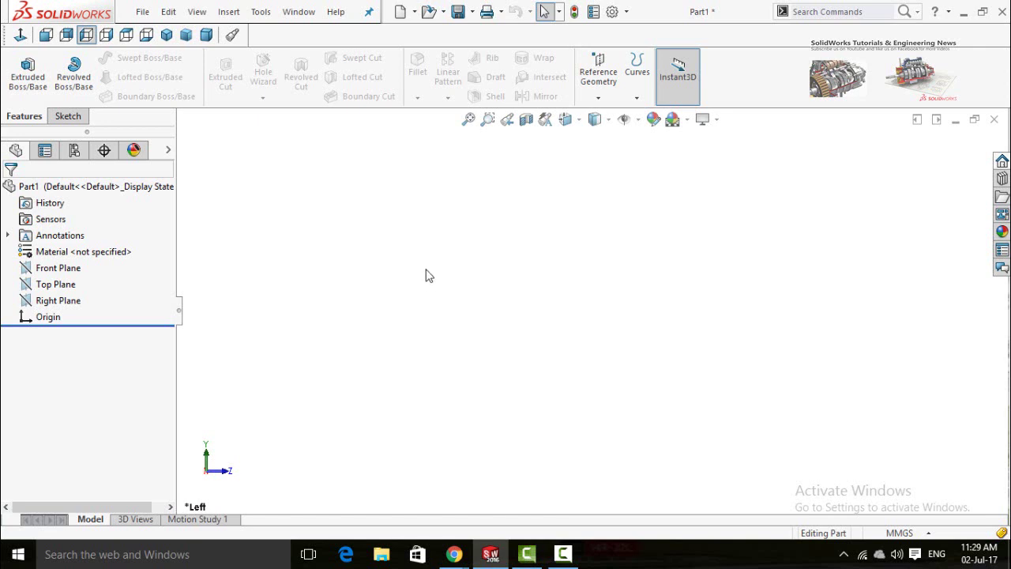
Step: Use a right-drag mouse gesture to turn the empty part from Left to Trimetric view
right_click_drag(427, 262, 425, 226)
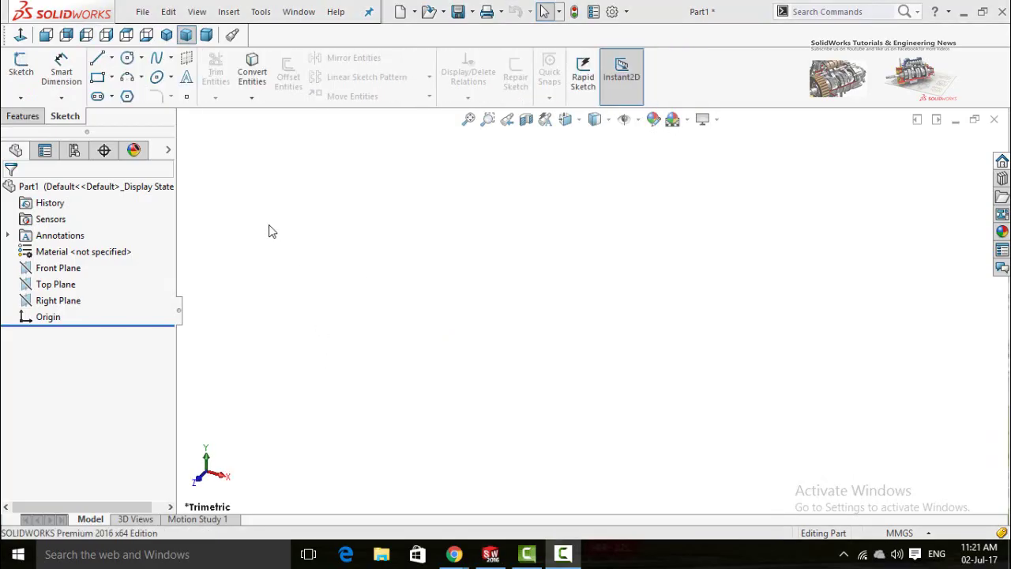
Step: Open Customize CommandManager at the Shortcut Bars tab and move the dialog lower
right_click(62, 116)
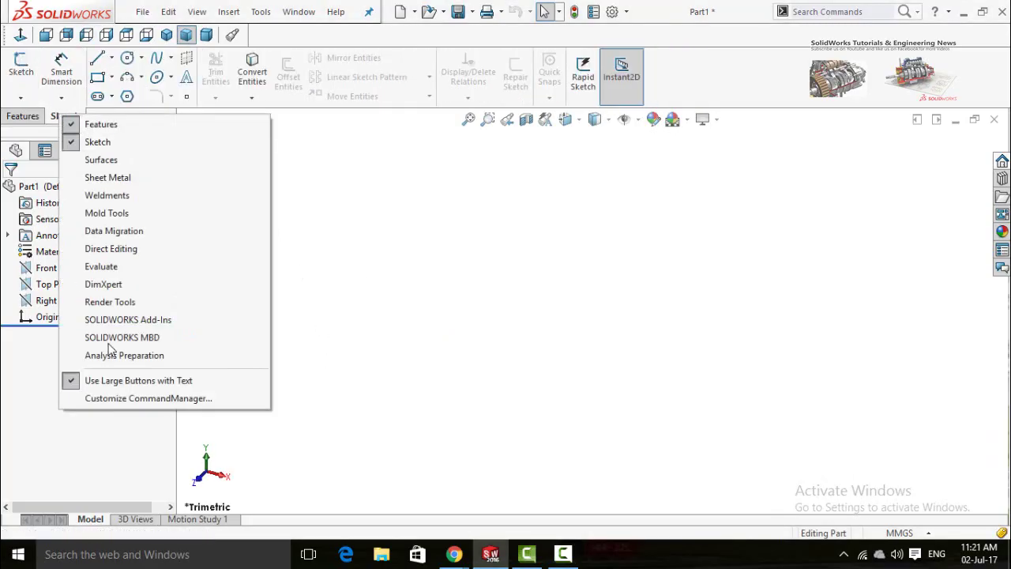
left_click(118, 401)
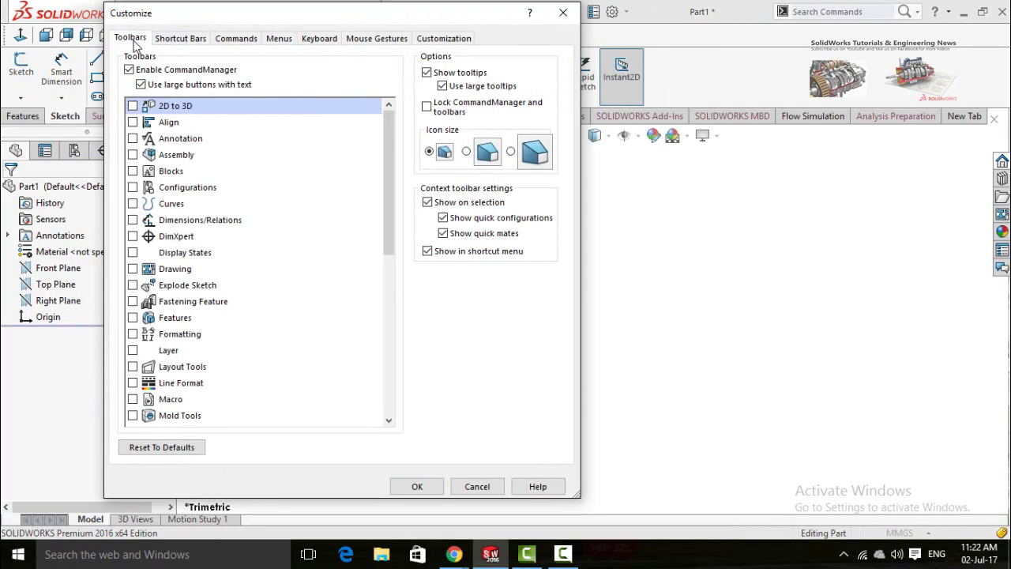
left_click(175, 41)
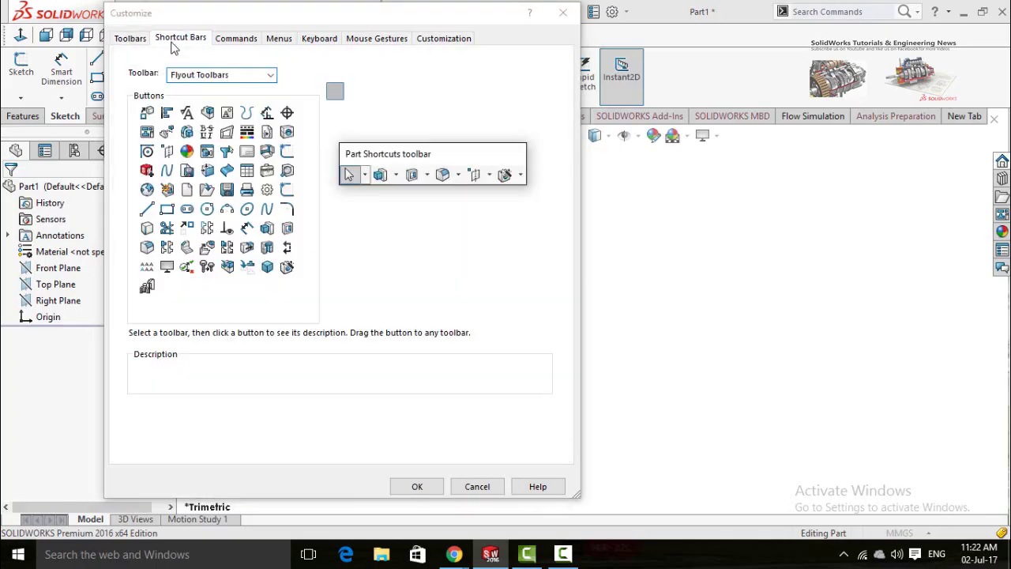
left_click_drag(293, 14, 321, 155)
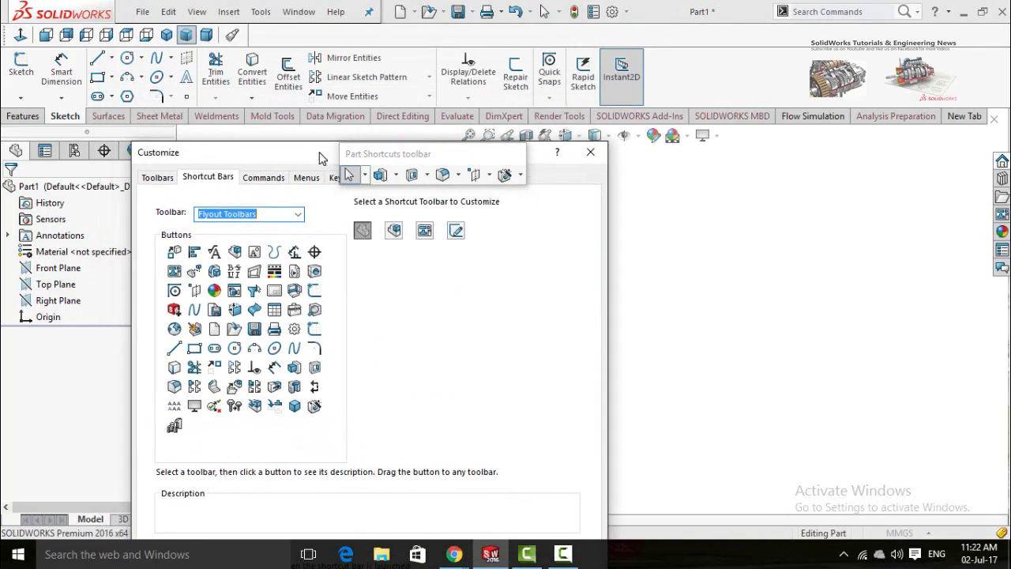
Step: Drag the Line tool from the Buttons grid onto the Features tab beside Extruded Cut
left_click(195, 368)
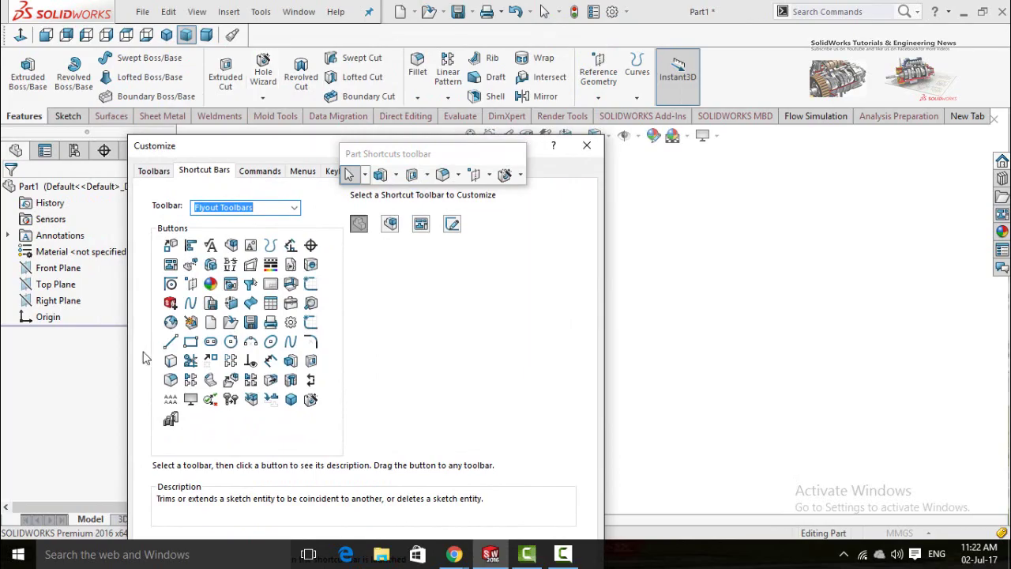
left_click(171, 346)
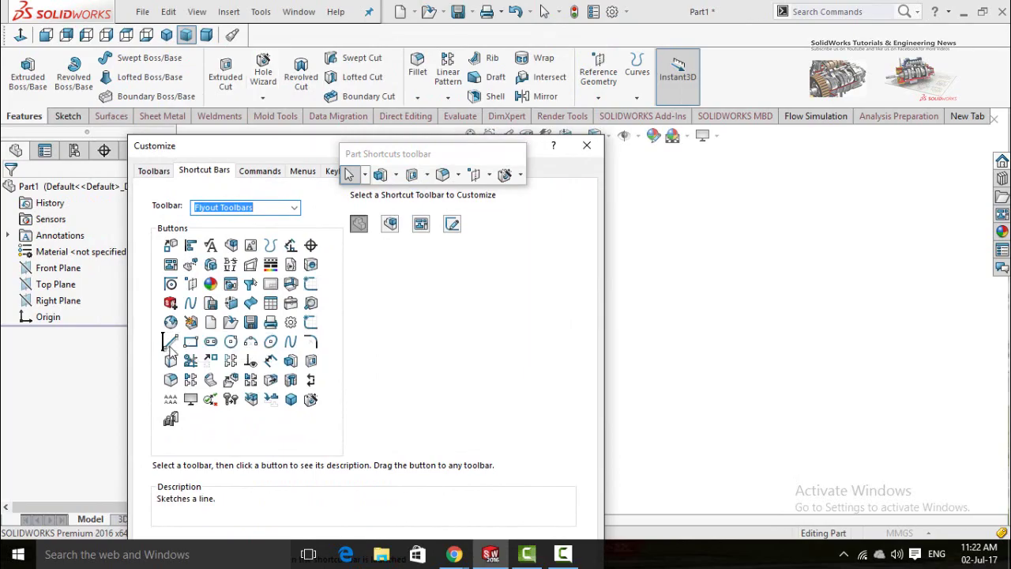
left_click_drag(170, 345, 251, 87)
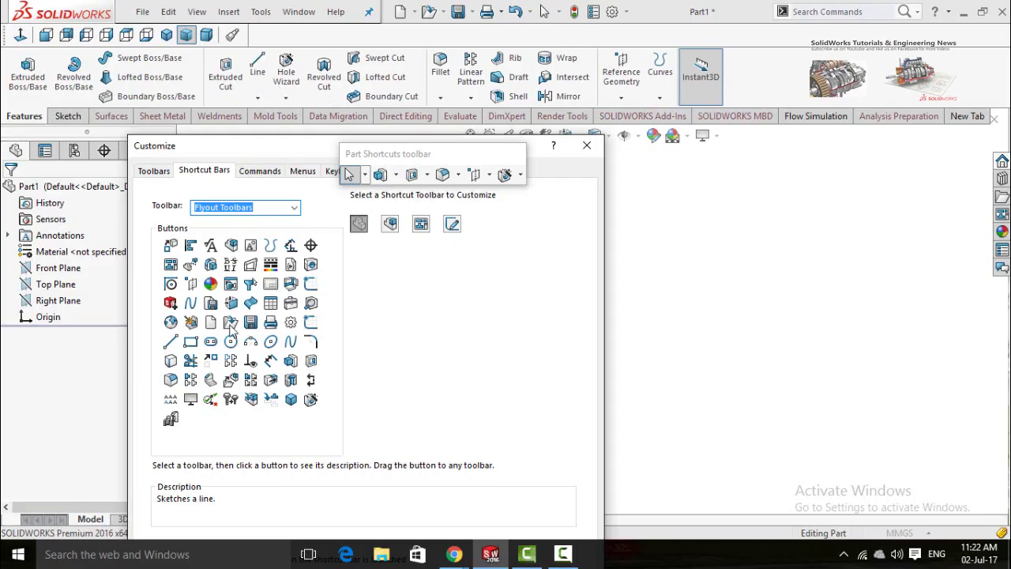
Step: Check the Sketch and Weldments tabs, then delete the Line button from Features
left_click(66, 116)
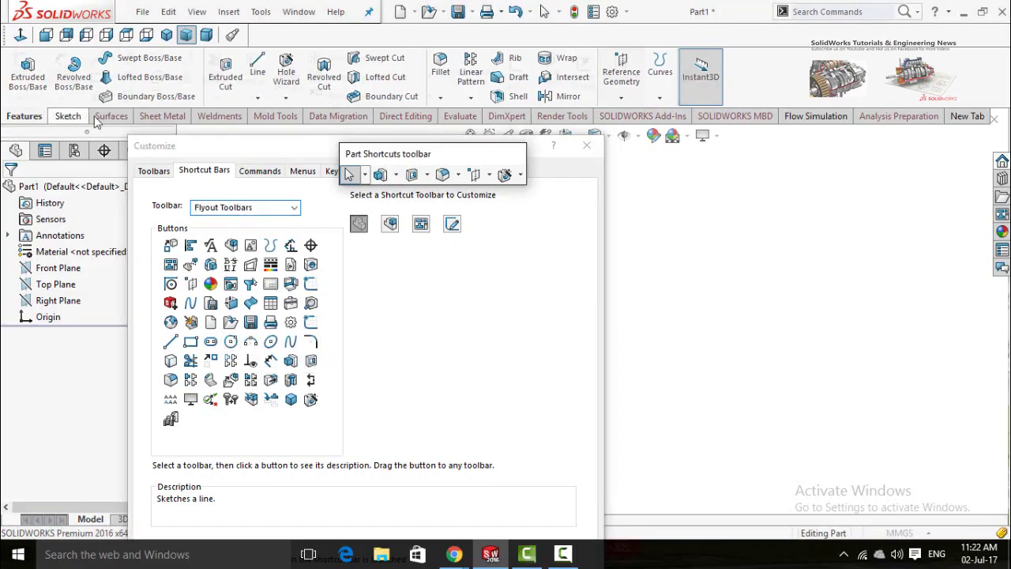
left_click(215, 116)
left_click(24, 117)
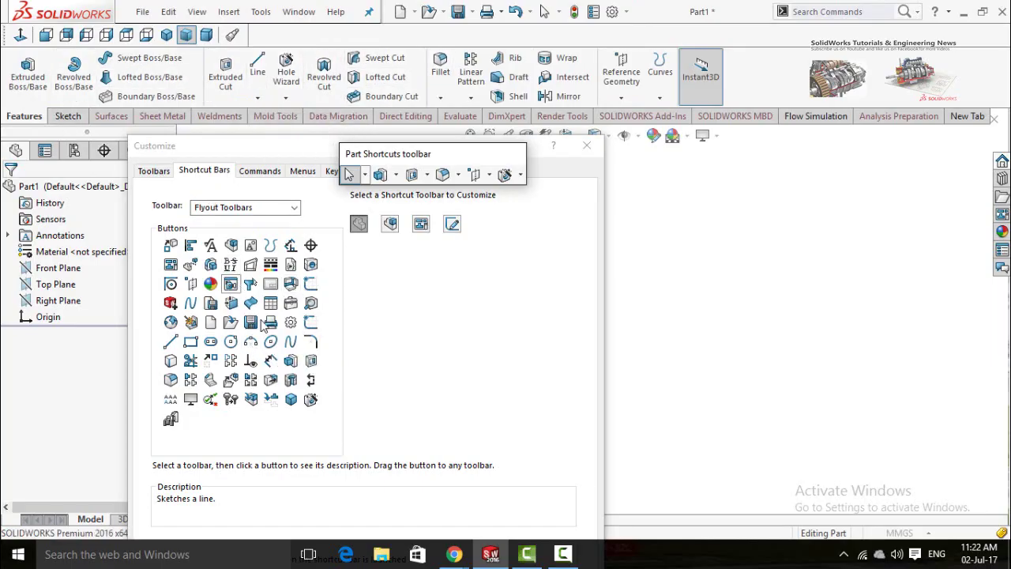
right_click(259, 64)
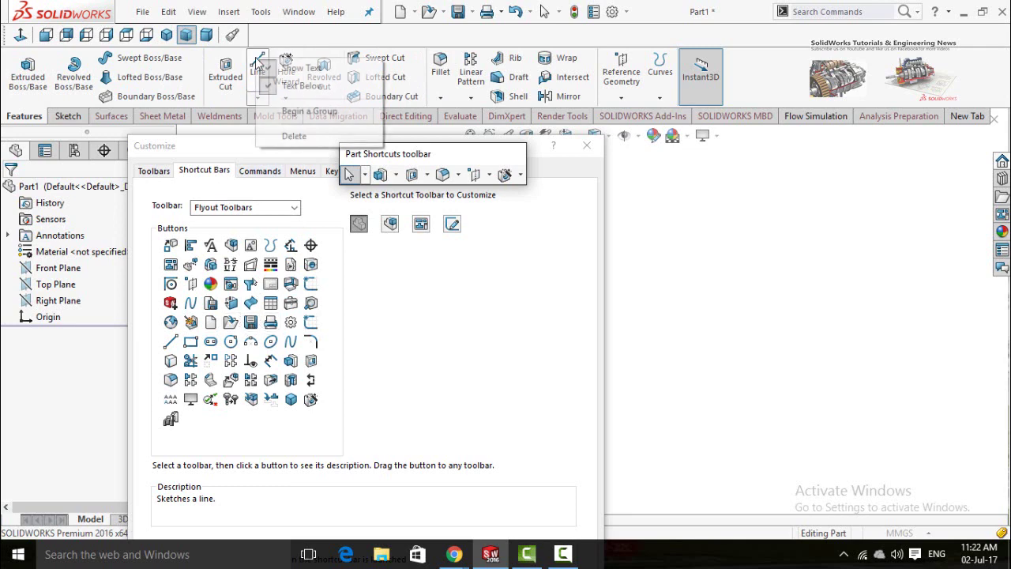
left_click(286, 136)
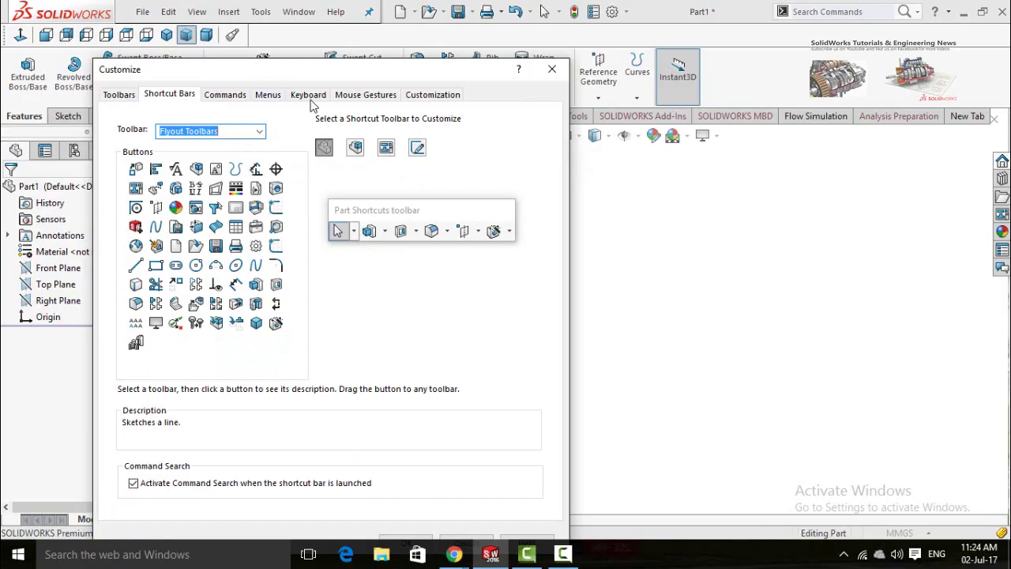
Step: Show the keyboard shortcut list and give Make Assembly from Part the shortcut Ctrl+0
left_click(310, 96)
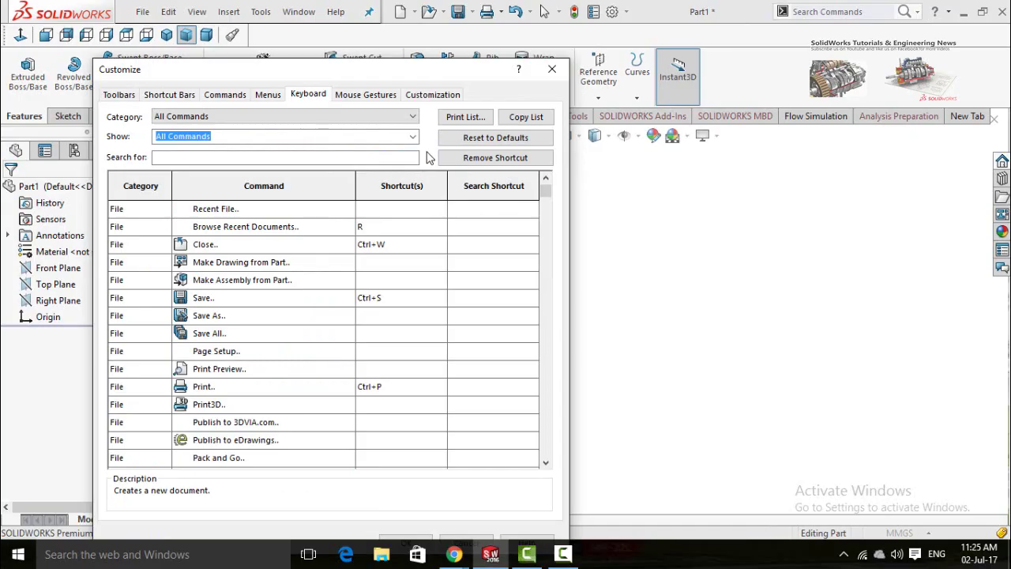
left_click(398, 280)
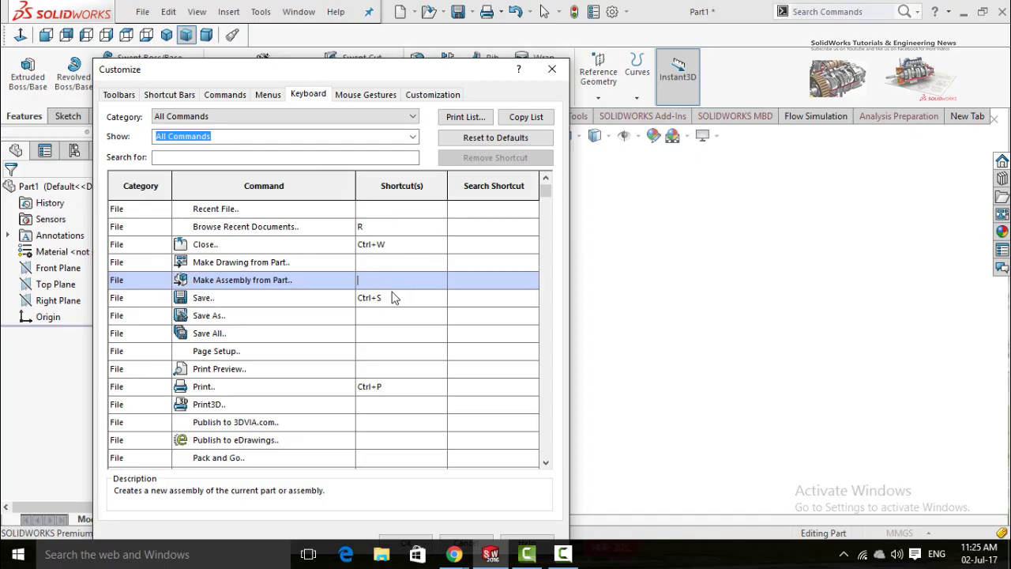
key("ctrl+0")
Step: Try Ctrl+D on Make Drawing from Part, decline the conflict, and clear Ctrl+0
key("Up")
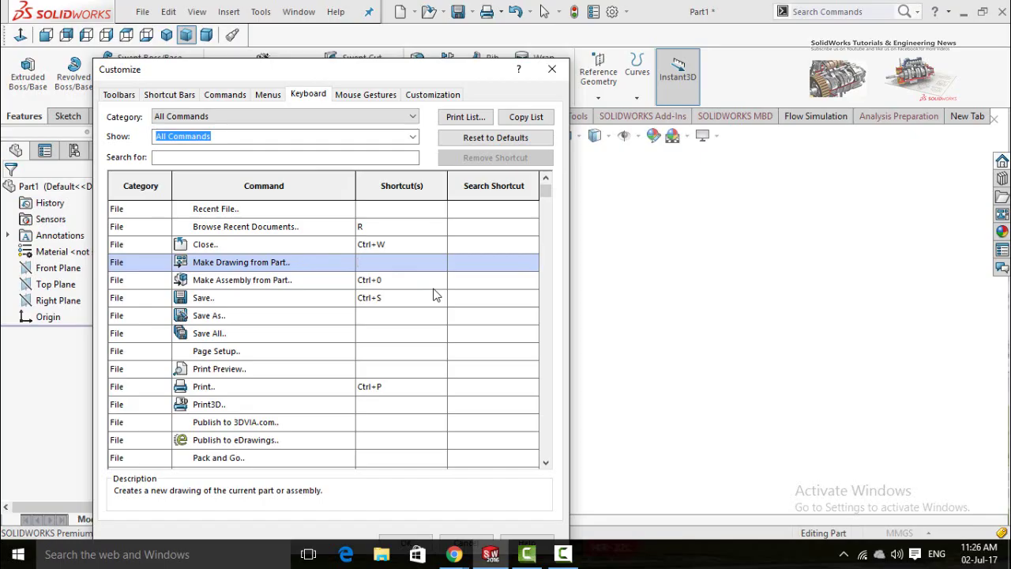
key("ctrl+d")
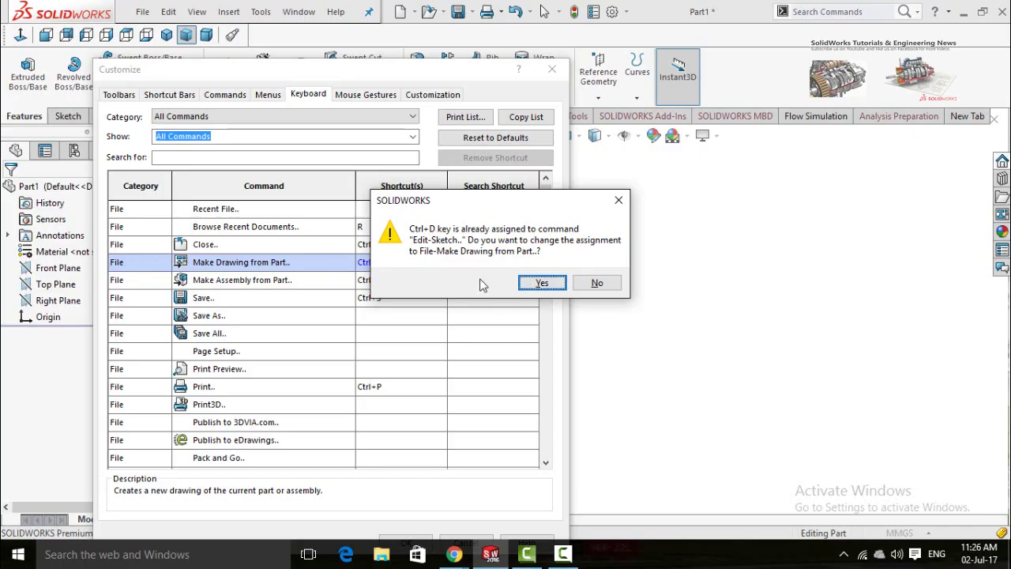
left_click(598, 283)
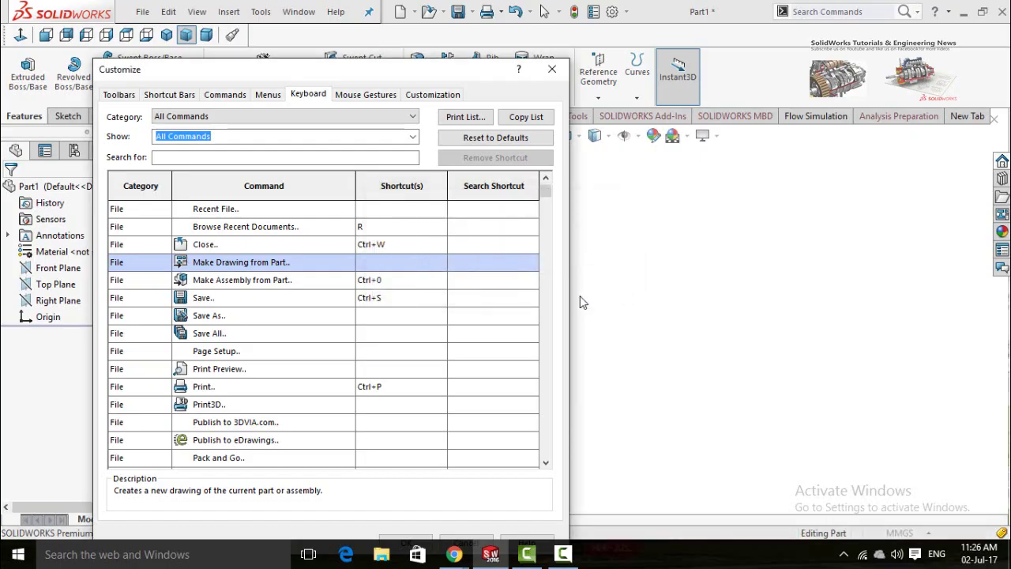
left_click(380, 282)
key("BackSpace")
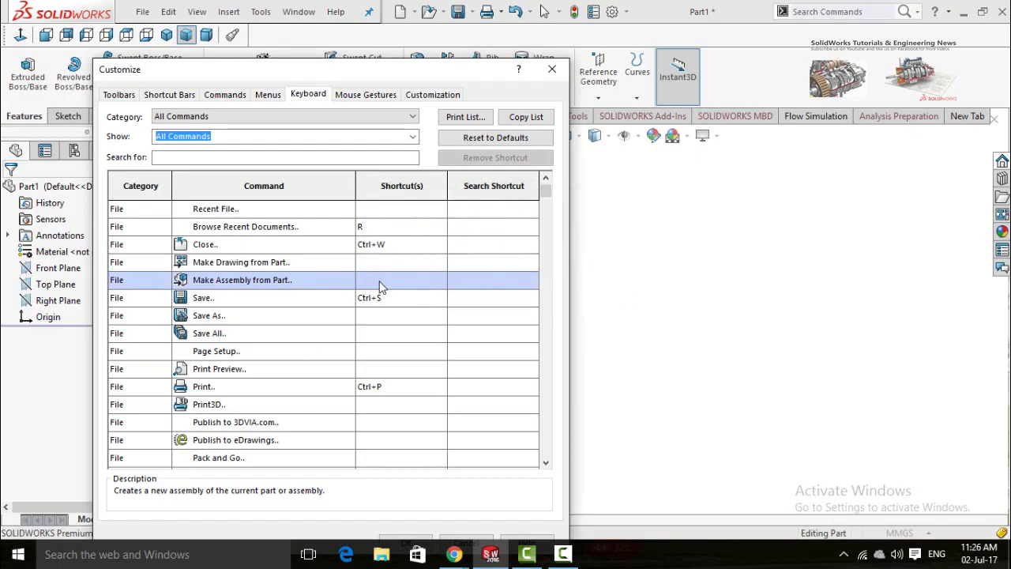
Step: Set mouse gestures to 4 gestures, confirm with OK, and test the four-direction ring
left_click(351, 97)
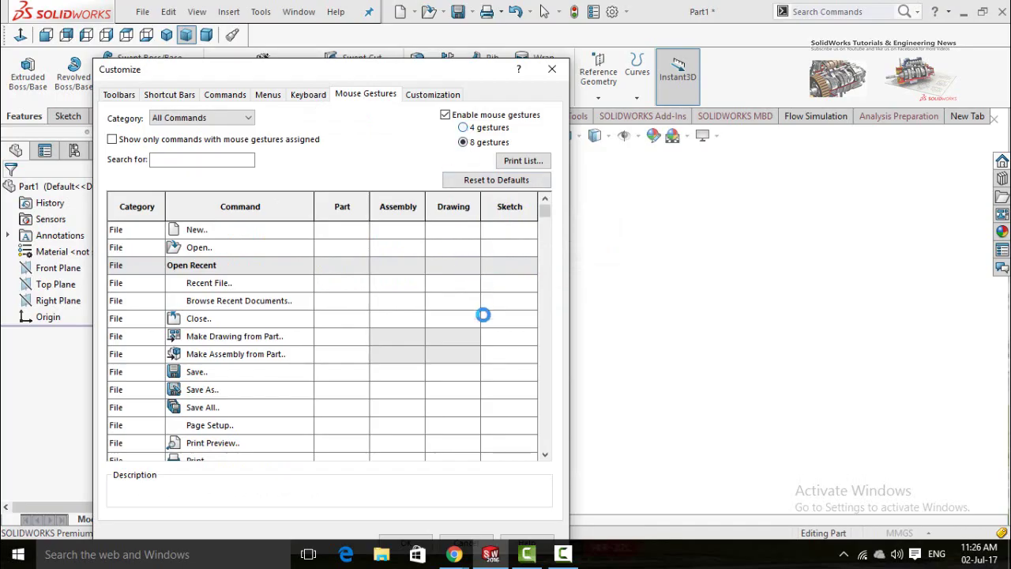
left_click(464, 127)
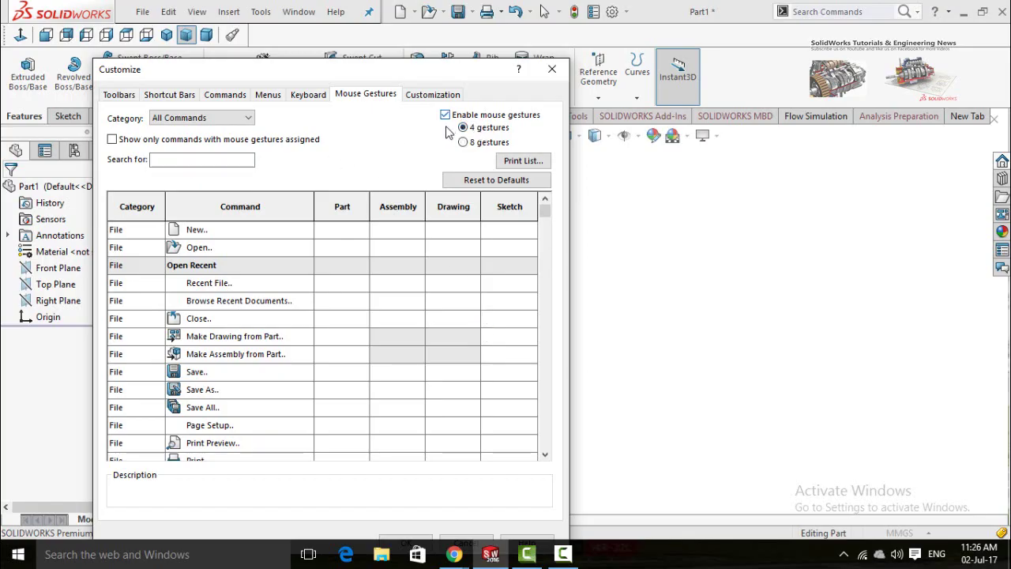
left_click_drag(403, 76, 313, 20)
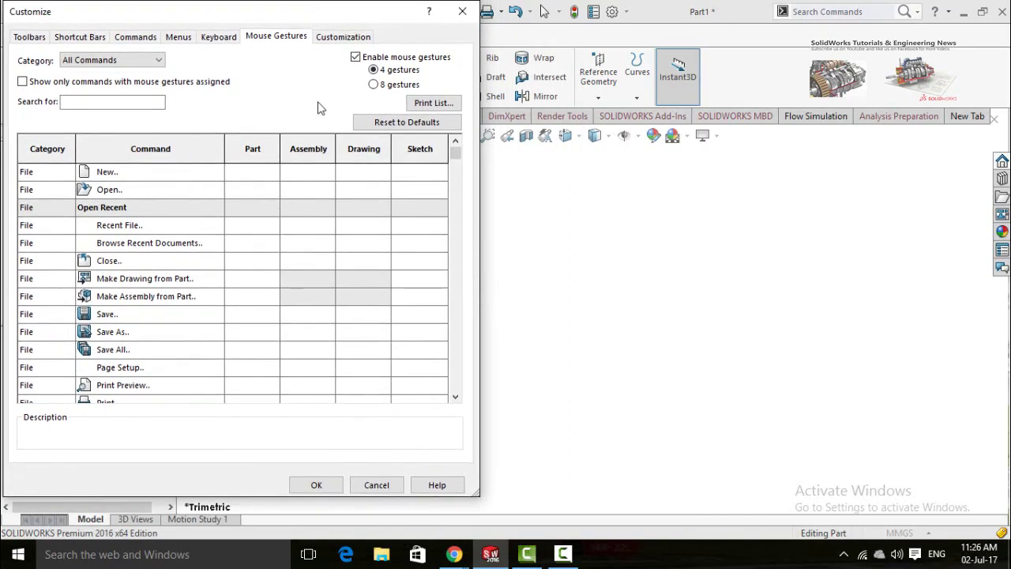
left_click(317, 485)
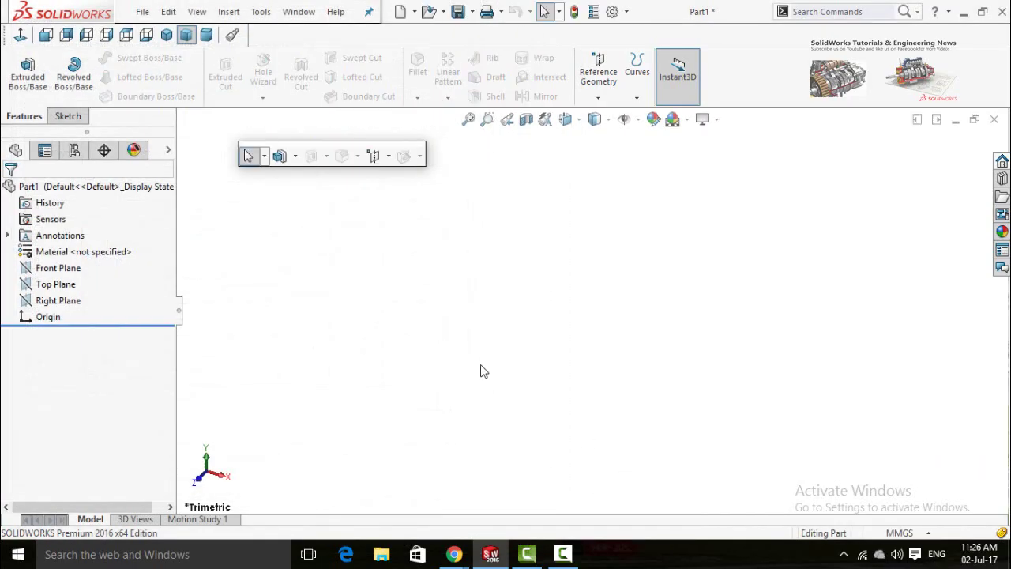
mouse_move(475, 355)
right_mouse_down()
mouse_move(485, 352)
mouse_move(460, 345)
mouse_move(460, 366)
mouse_move(481, 382)
mouse_move(490, 356)
mouse_move(472, 343)
mouse_move(461, 368)
mouse_move(493, 373)
mouse_move(483, 352)
right_mouse_up()
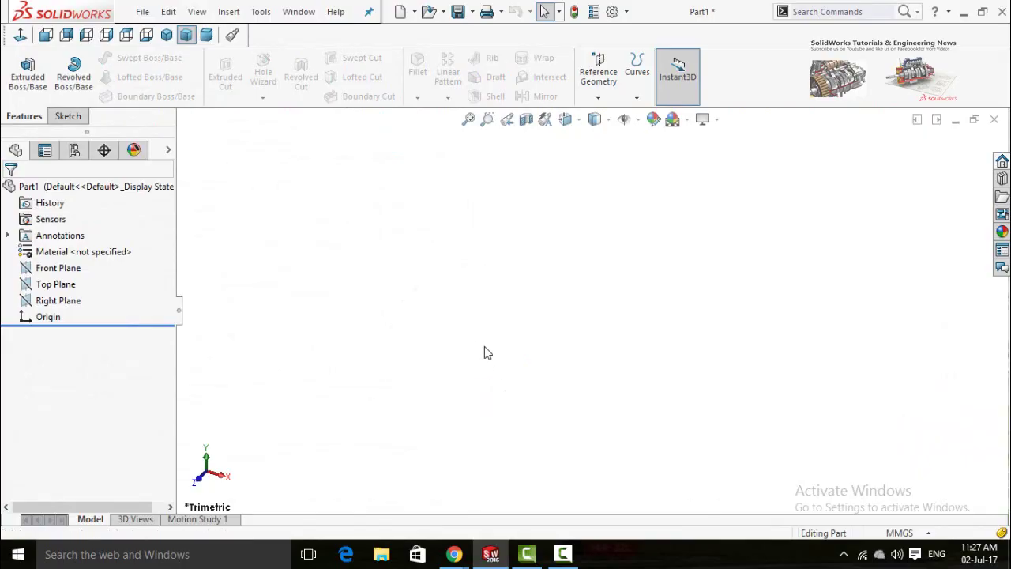
Step: Reopen Customize, switch mouse gestures to 8, then gesture the part to Front view
right_click(80, 125)
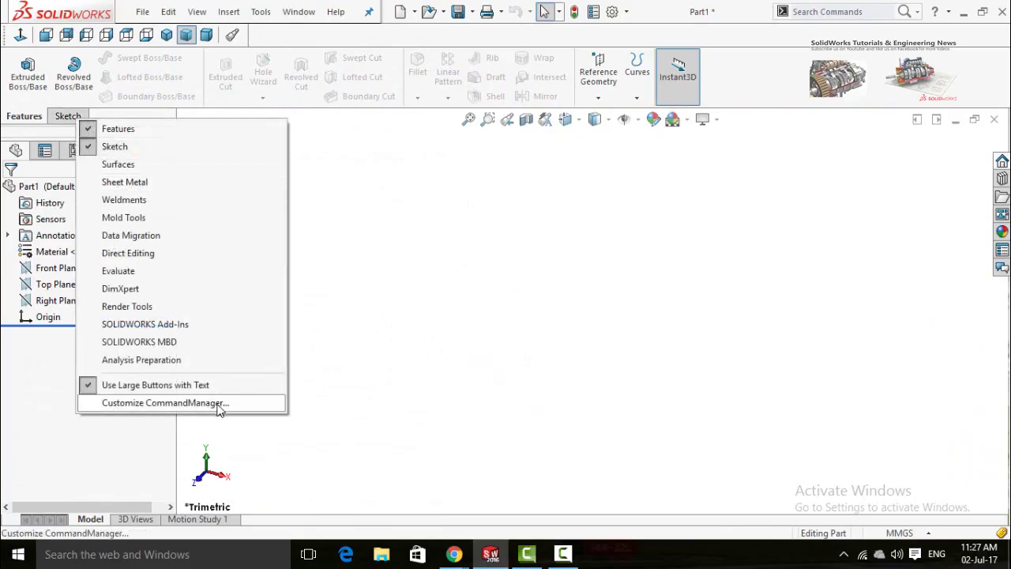
left_click(165, 403)
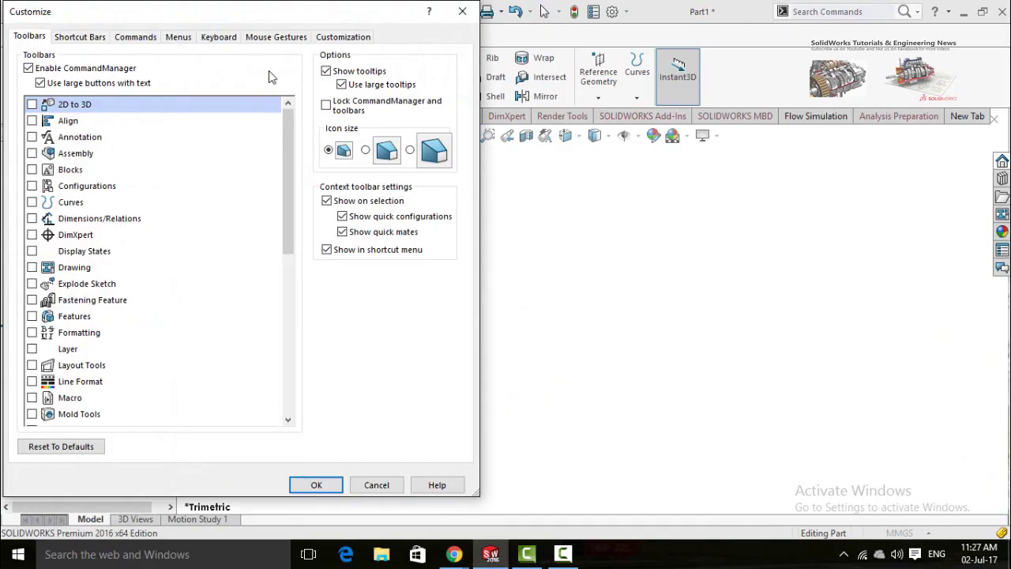
left_click(259, 37)
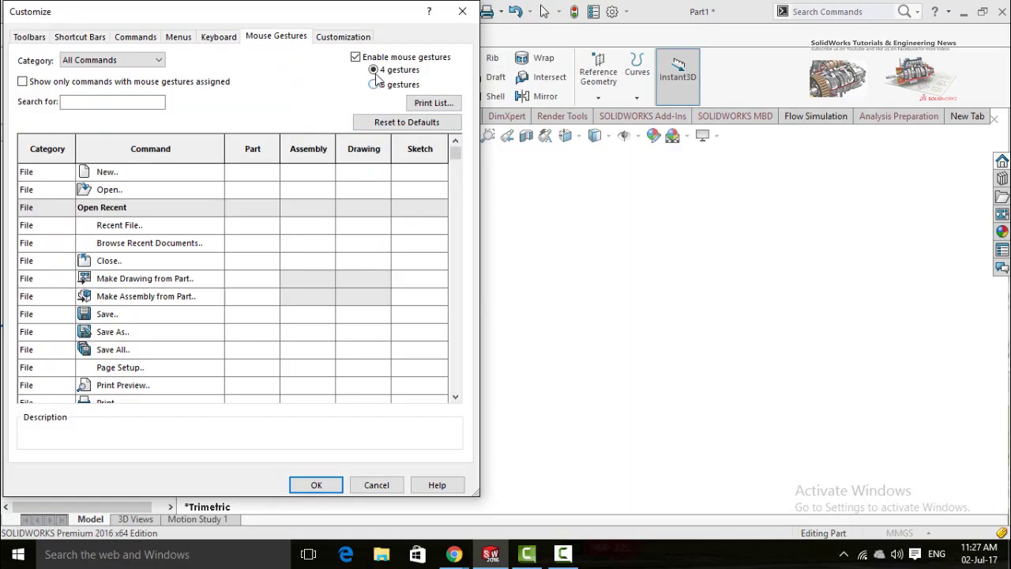
left_click(381, 277)
left_click(317, 486)
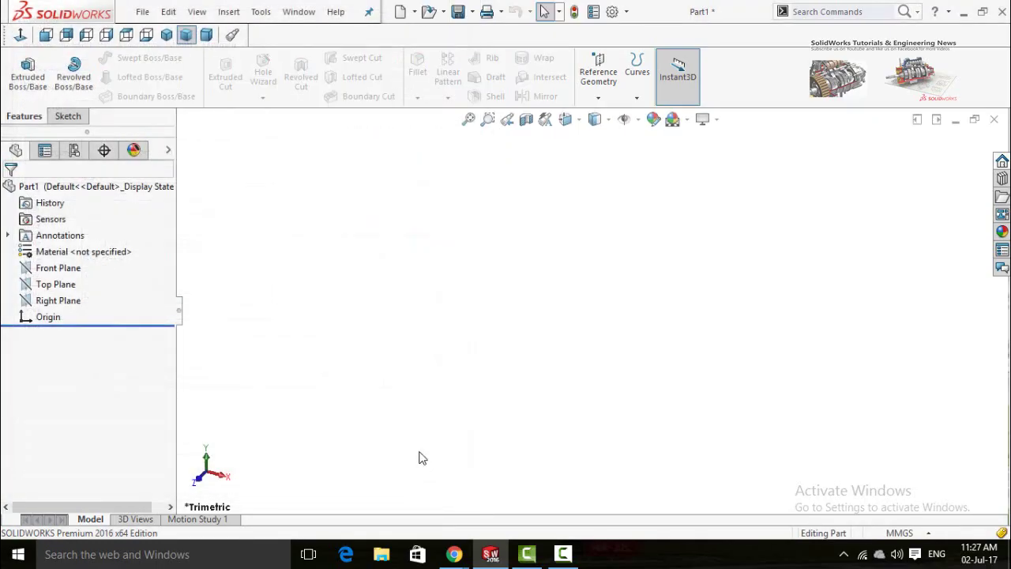
right_click_drag(467, 350, 431, 323)
right_click_drag(456, 293, 440, 277)
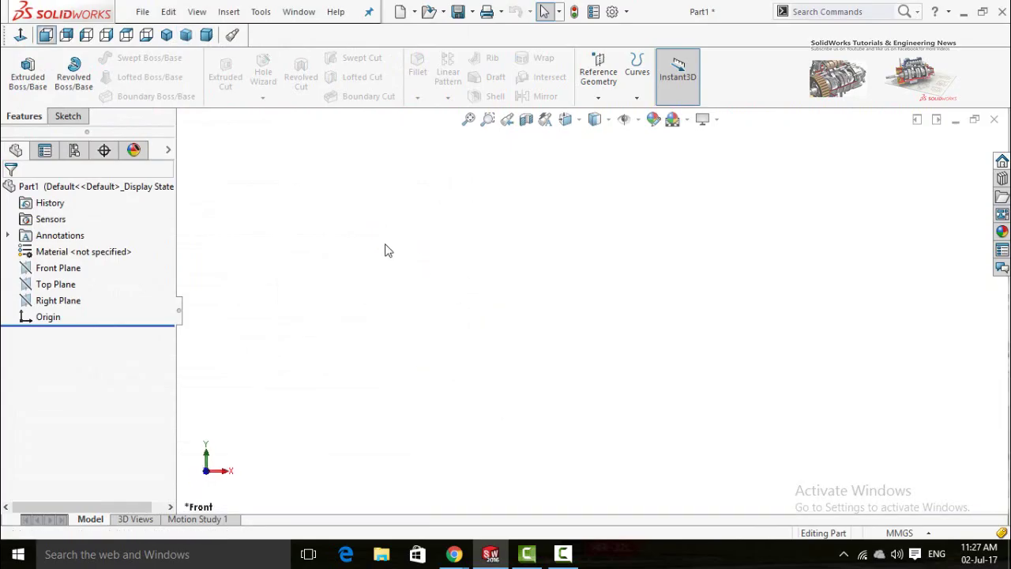
Step: Reopen Customize at the Mouse Gestures tab and browse the command list
right_click(69, 125)
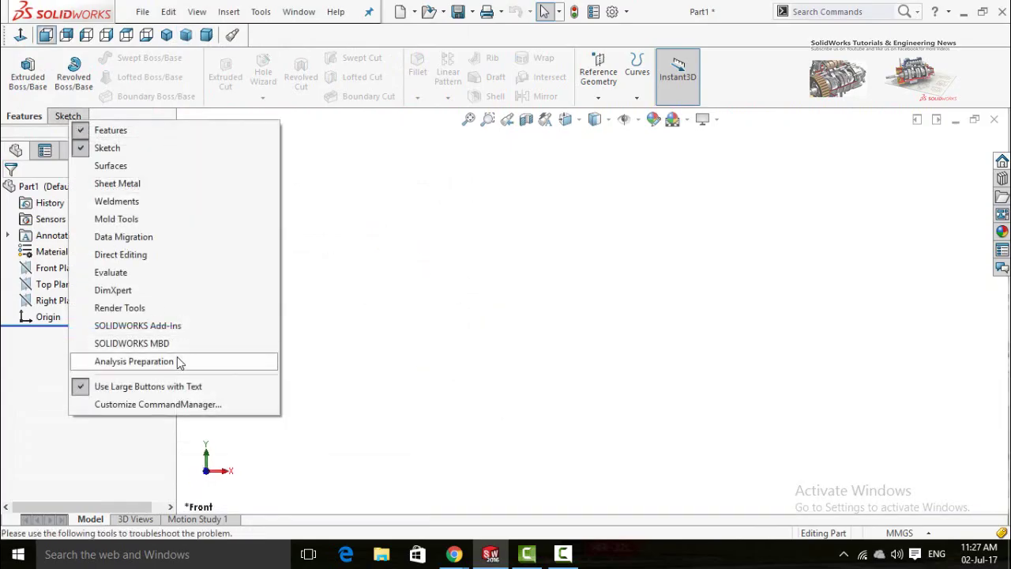
left_click(160, 408)
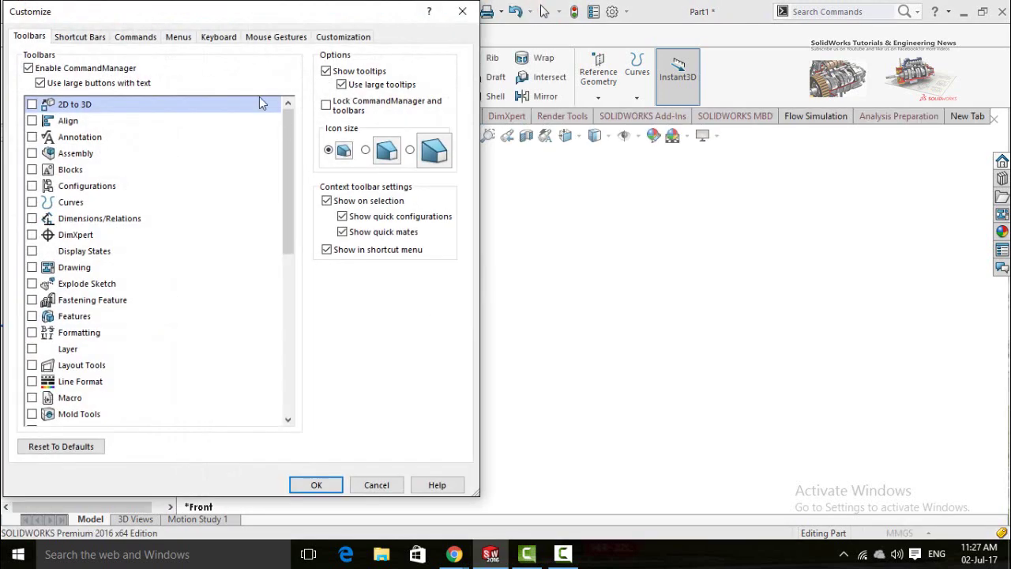
left_click(275, 38)
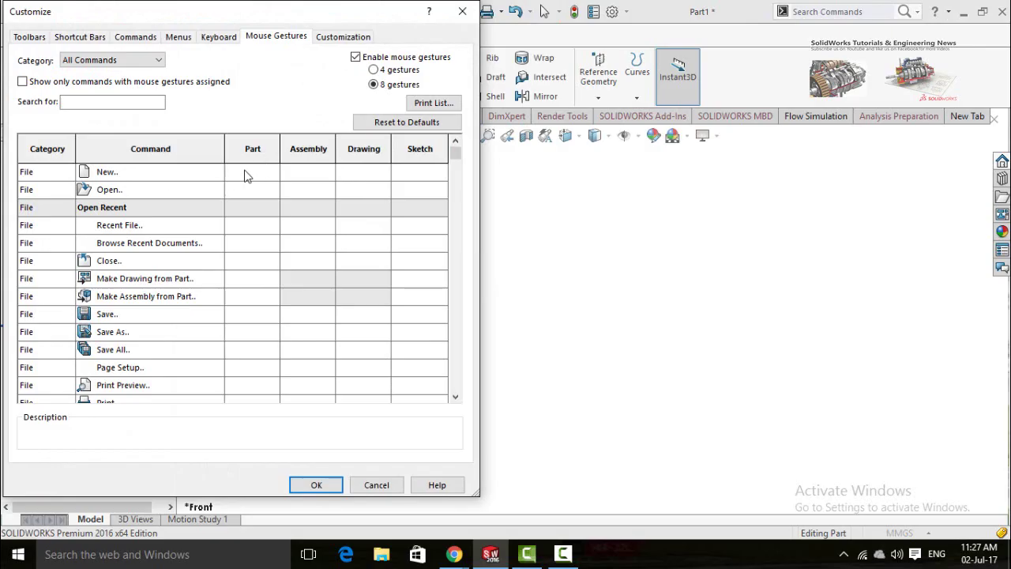
scroll(253, 293, "down", 4)
scroll(286, 294, "up", 3)
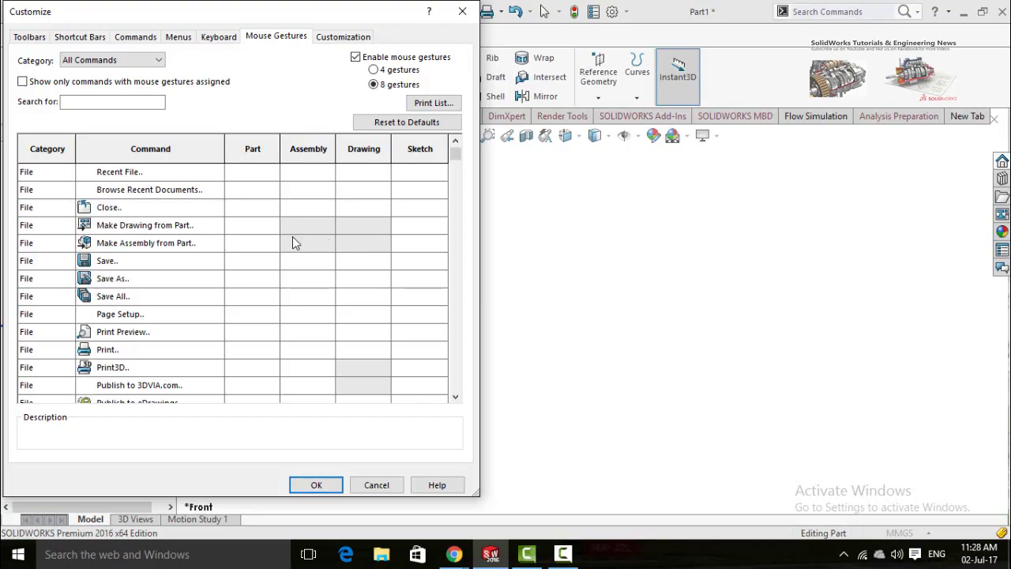
scroll(348, 265, "up", 1)
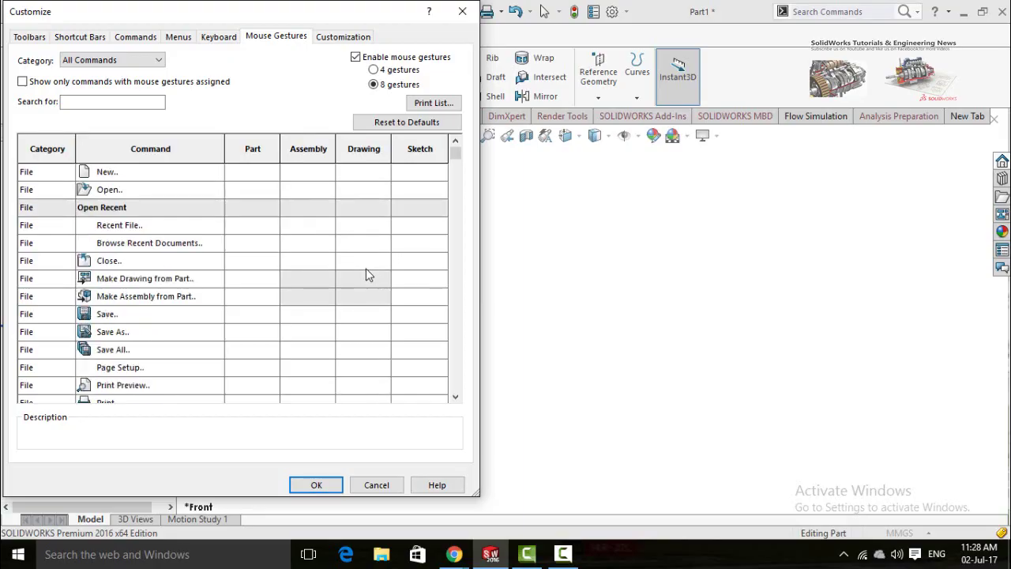
Step: Select the Open row and assign it a gesture in the Part column
left_click(253, 172)
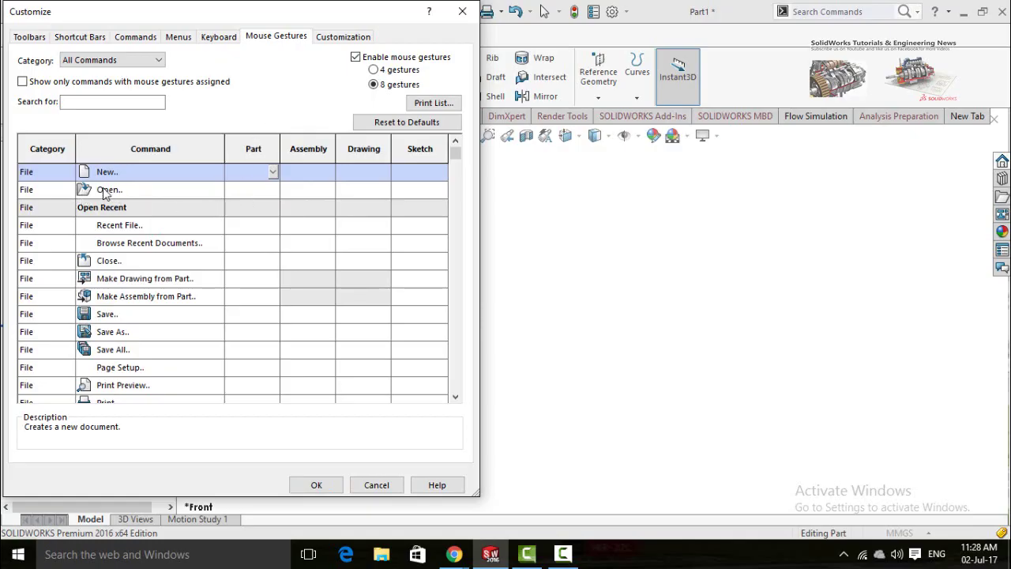
left_click(261, 193)
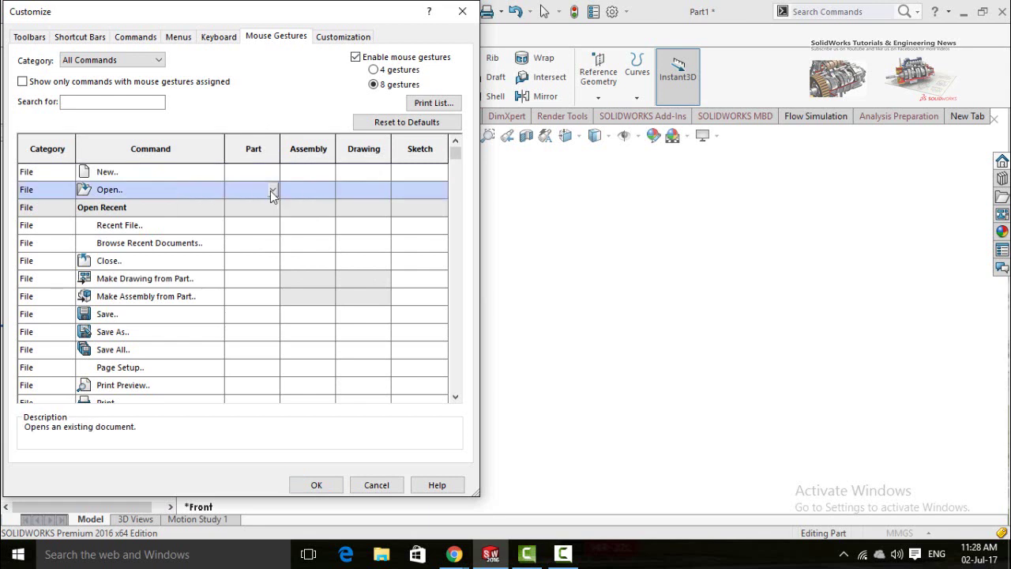
left_click(271, 190)
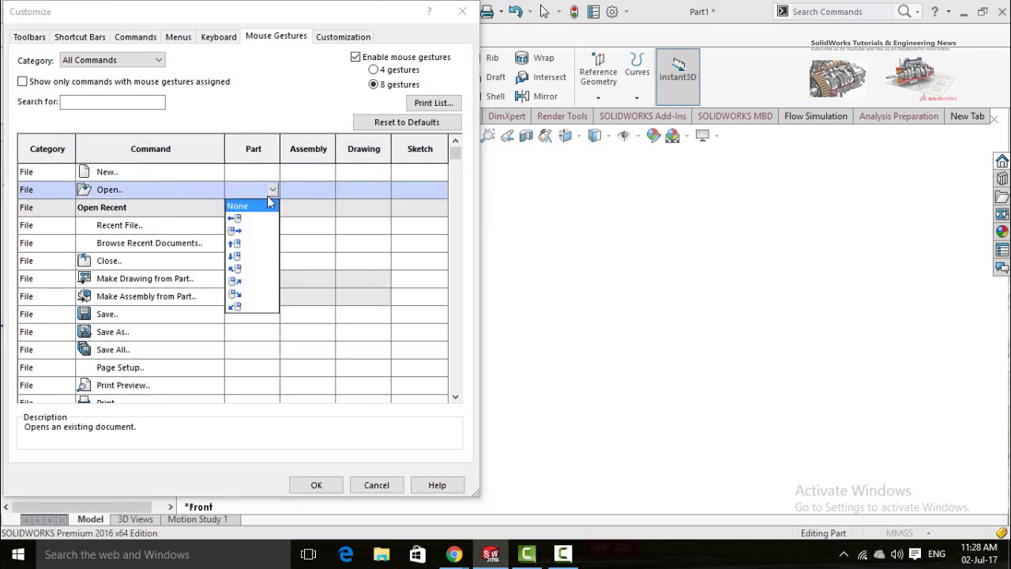
left_click(235, 268)
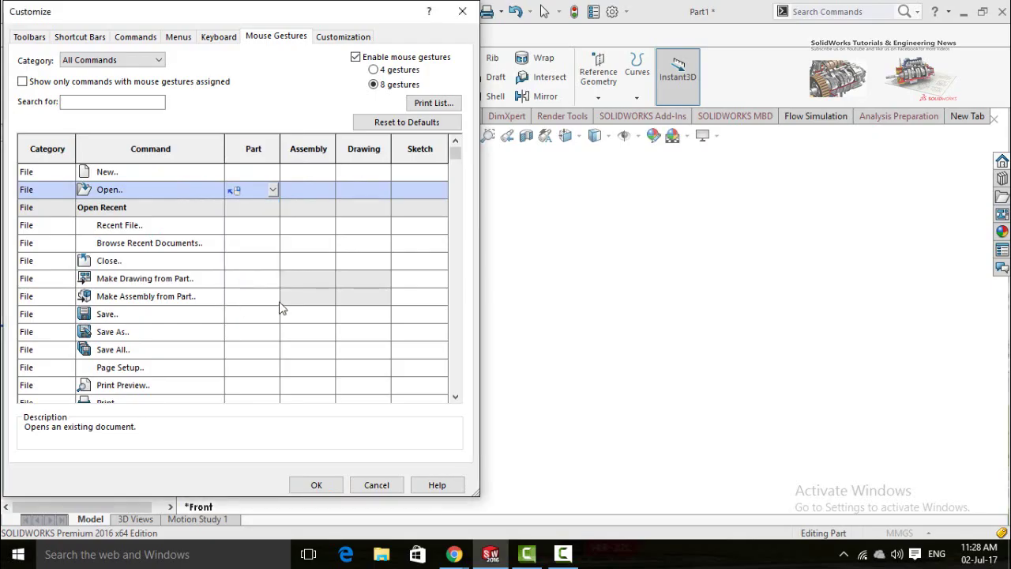
left_click(272, 192)
left_click(255, 208)
Step: Confirm the Customize dialog with OK to keep the Open gesture assignment
left_click(316, 486)
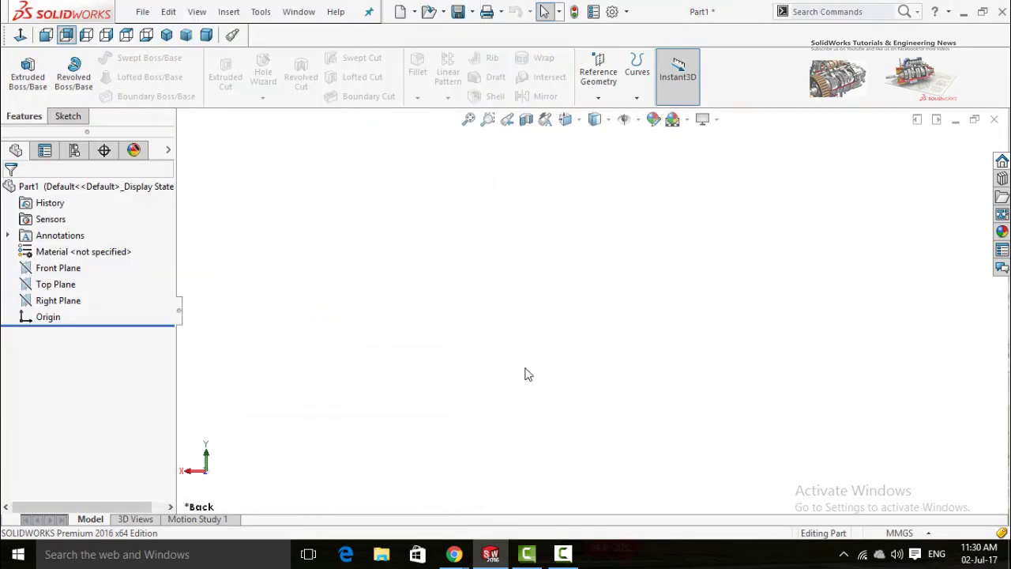